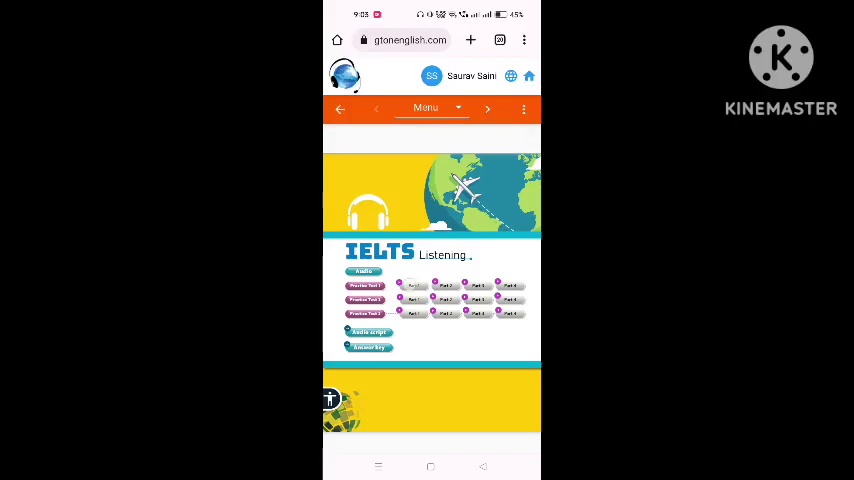
Play a Practice Test 1 part's 03:33 audio through to the end
left_click(414, 286)
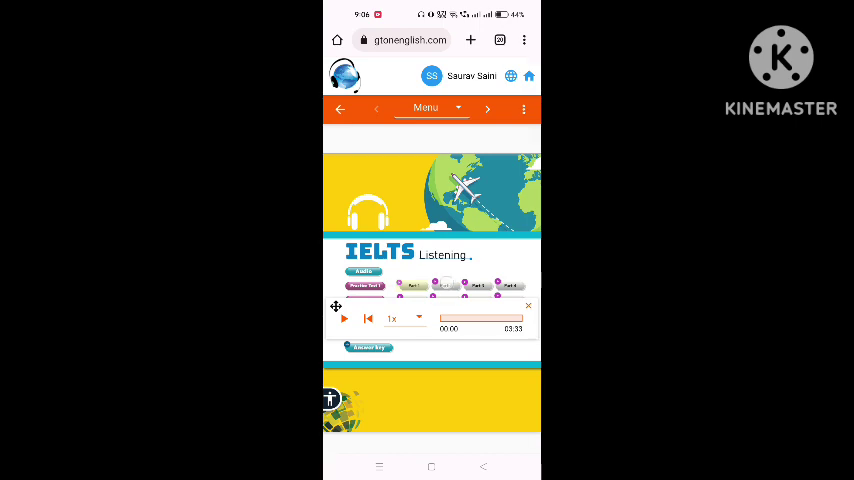
Play the second listening audio, about five minutes long, through to the end
left_click(344, 319)
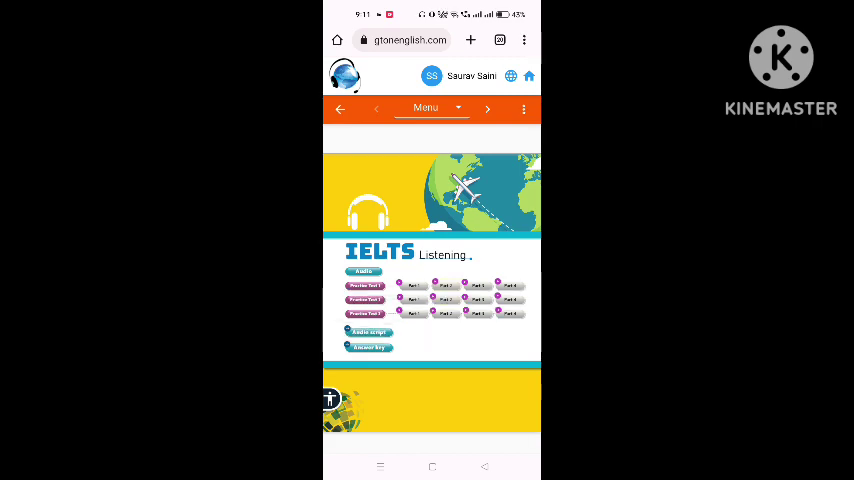
Play the 4:18 Practice Test 1 part audio until it finishes
left_click(343, 318)
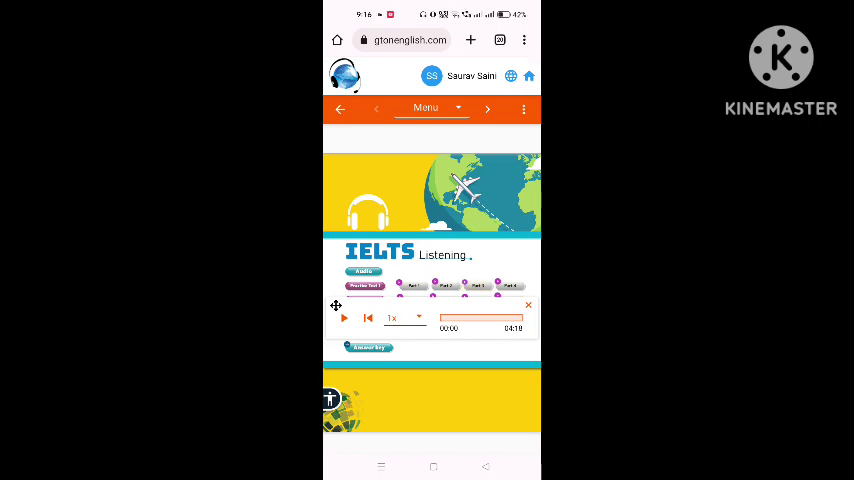
Close the finished player and start the next Practice Test 1 part's 6:14 recording
left_click(528, 305)
left_click(410, 286)
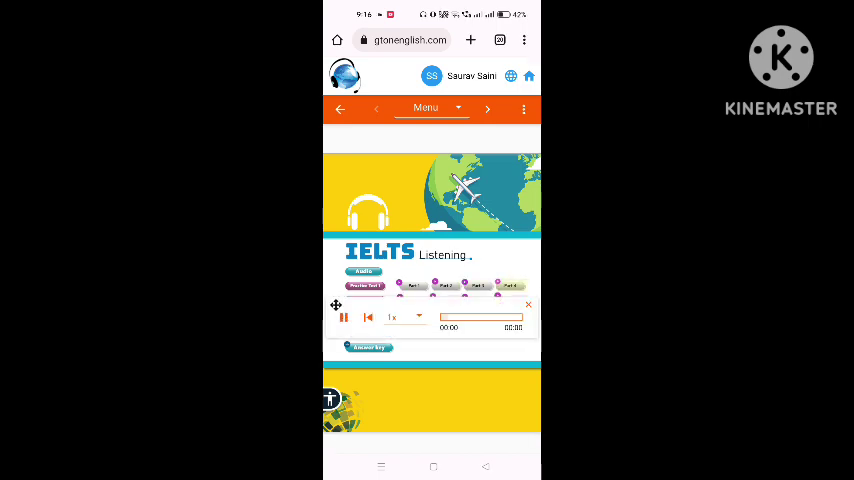